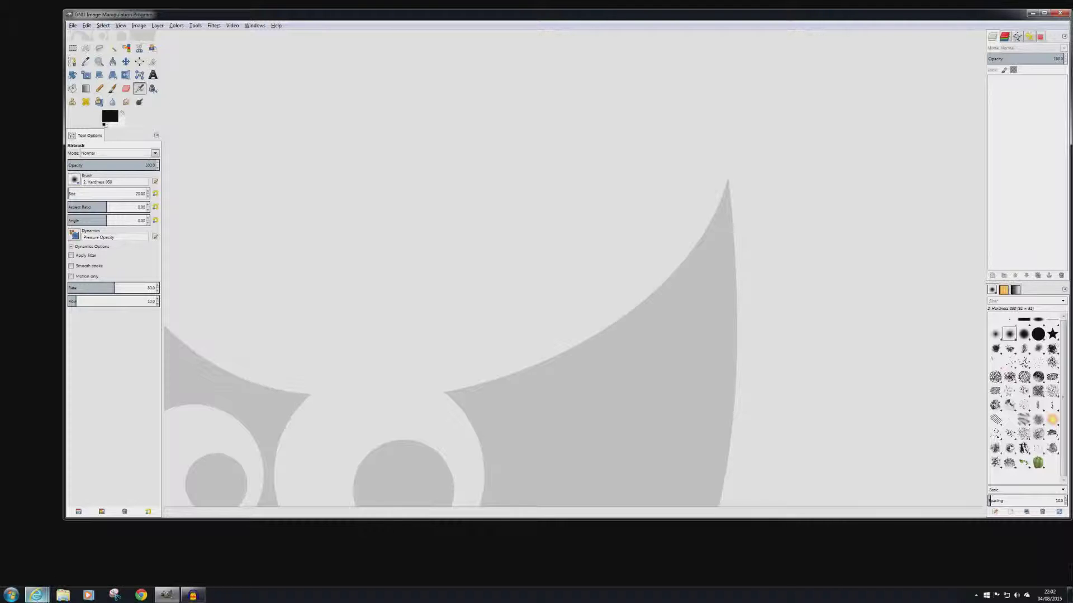
mouse_move(35, 597)
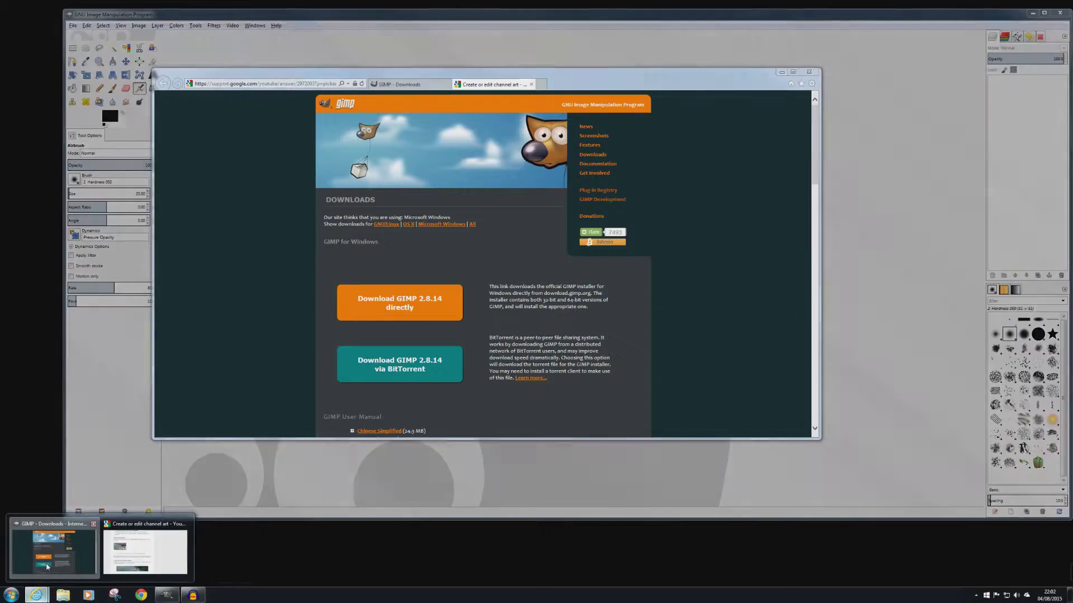
left_click(51, 551)
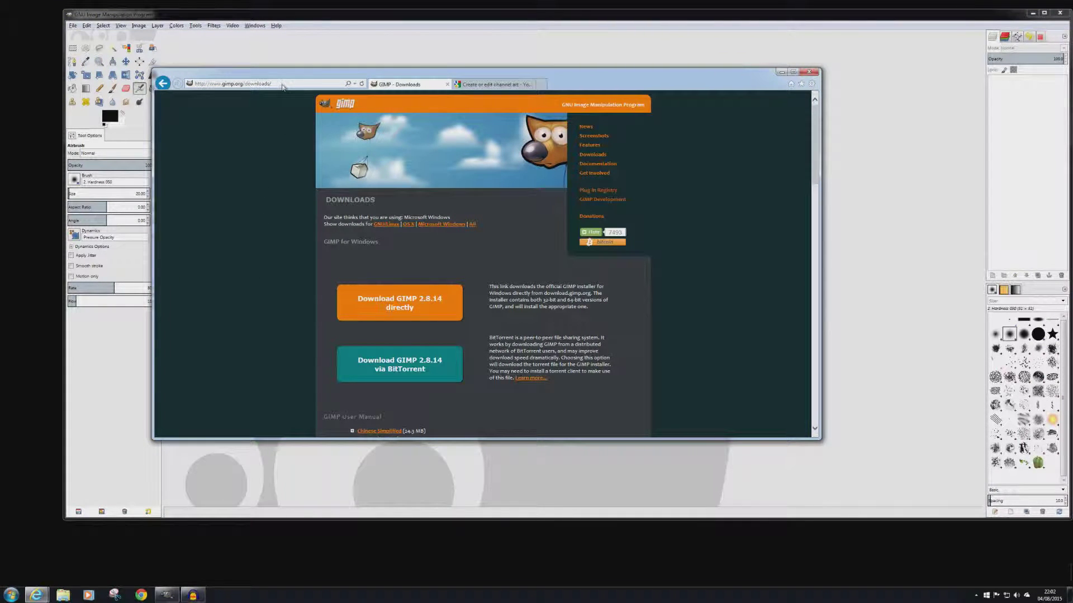
left_click(283, 85)
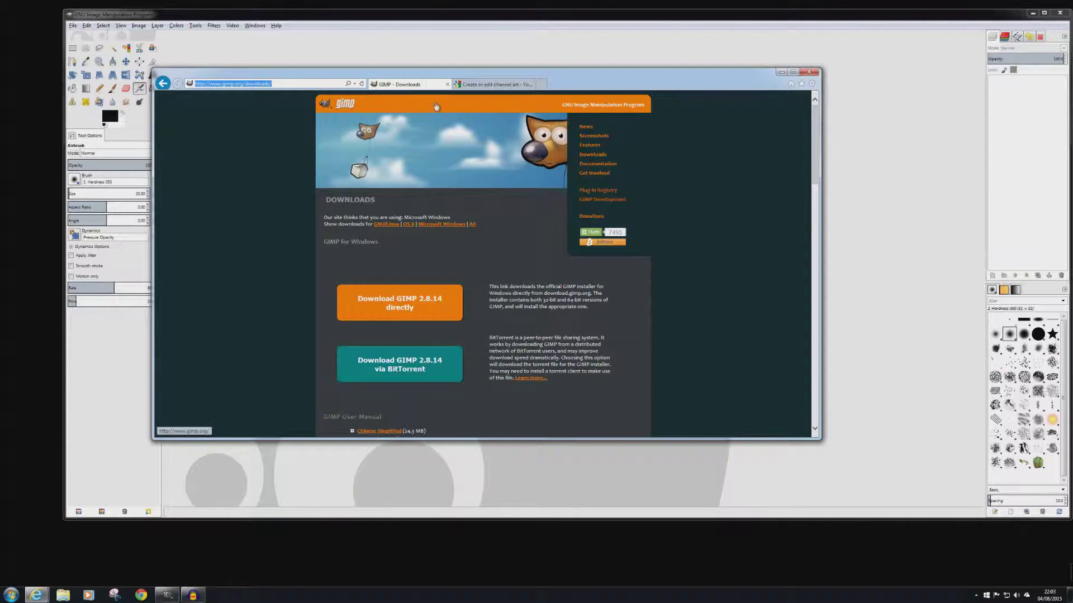
Step: Review YouTube's help page on creating or editing channel art, including its image size guidelines
left_click(495, 87)
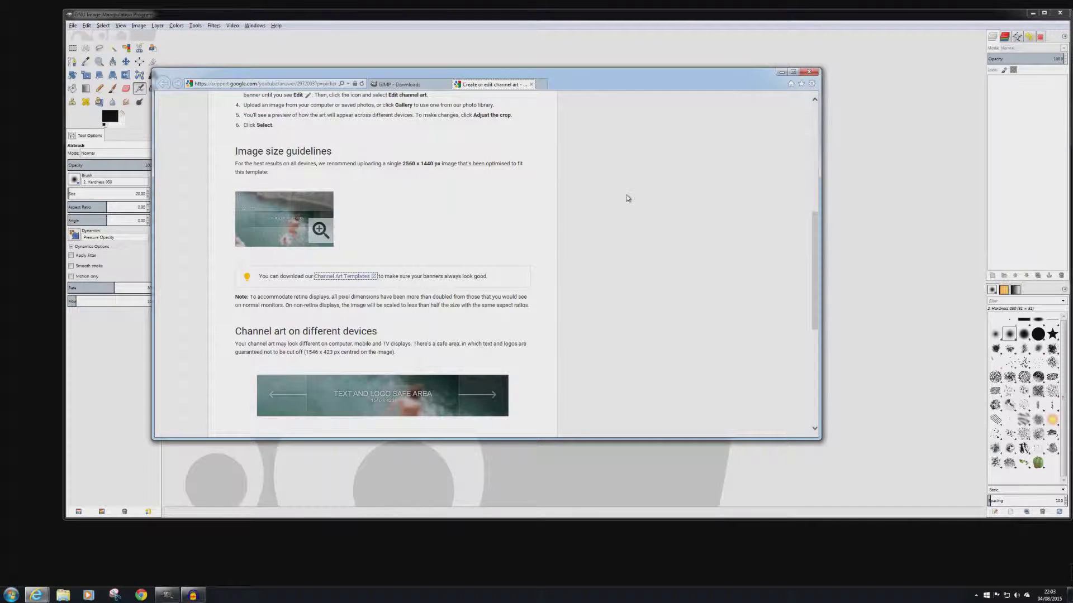
scroll(628, 197, "up", 5)
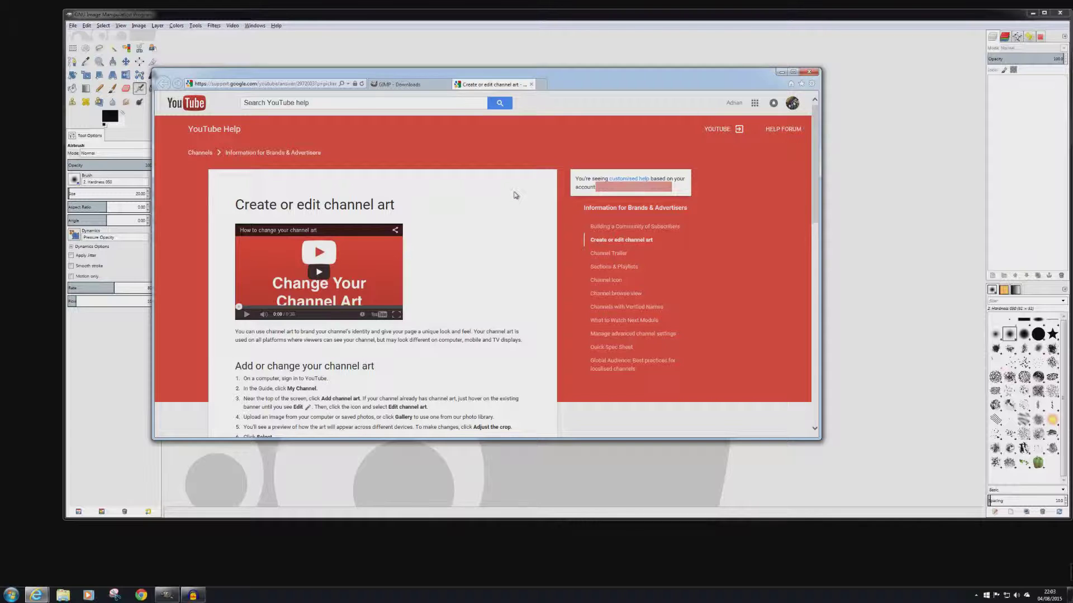
scroll(514, 195, "down", 2)
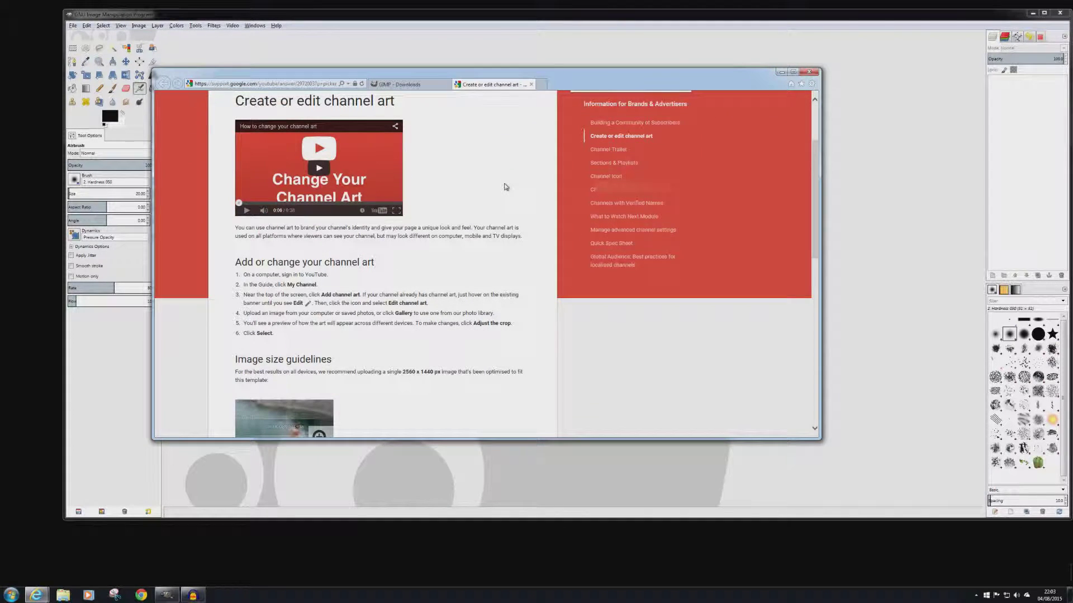
scroll(505, 187, "down", 4)
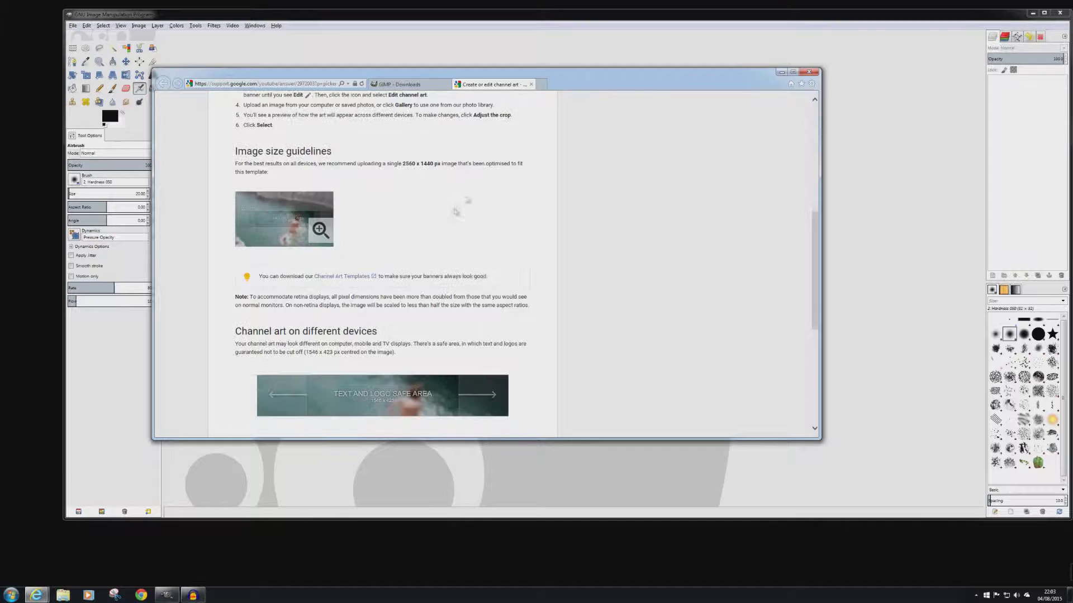
Step: Open the linked Channel Art Templates archive to view its files, close it, and return to GIMP
left_click(338, 277)
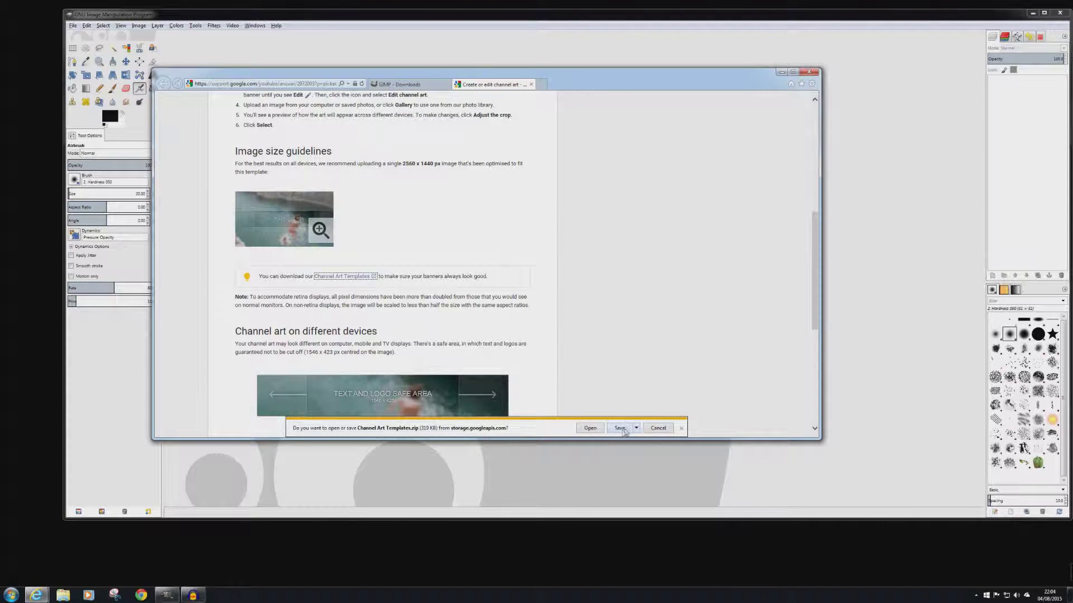
left_click(586, 429)
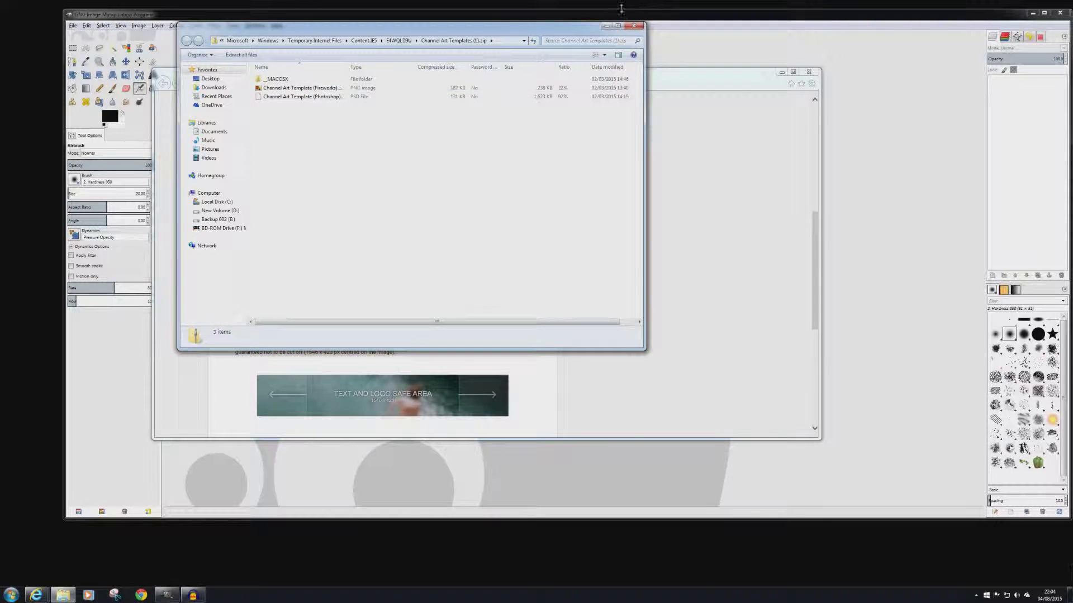
left_click(633, 26)
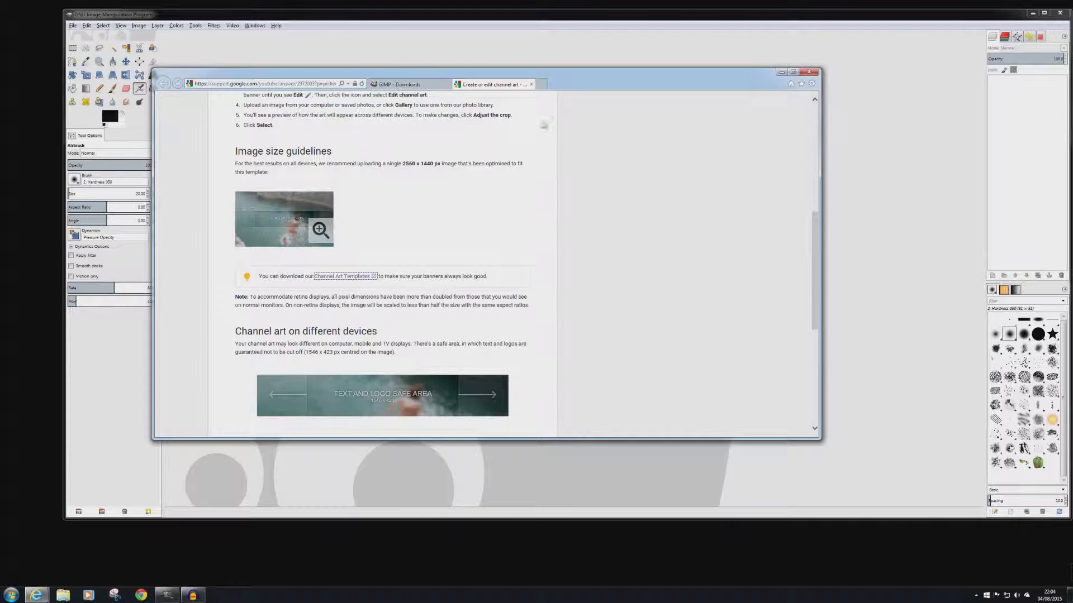
left_click(781, 74)
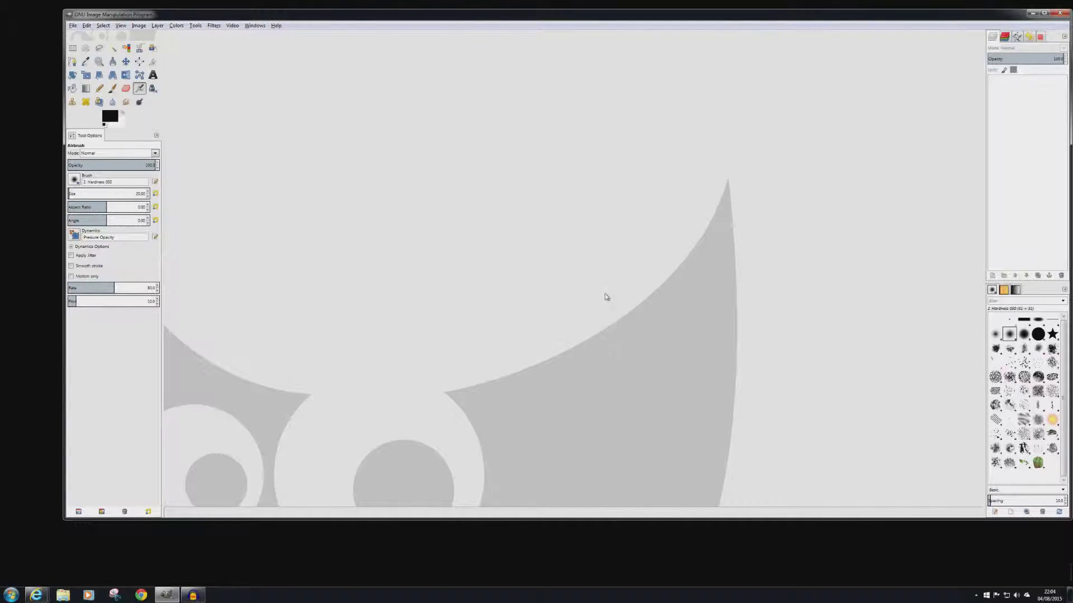
left_click(255, 26)
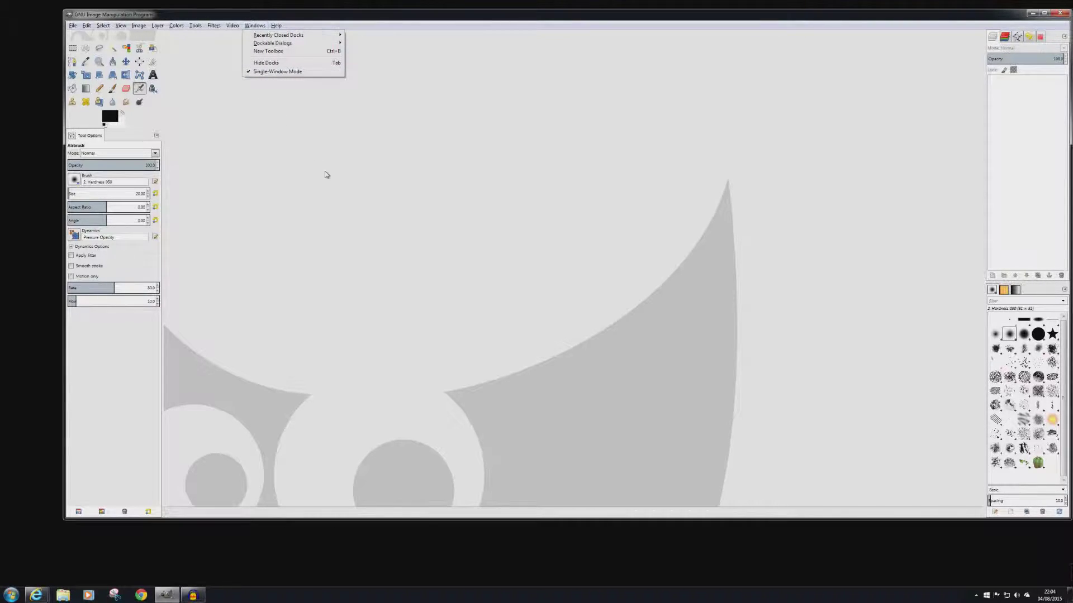
left_click(283, 18)
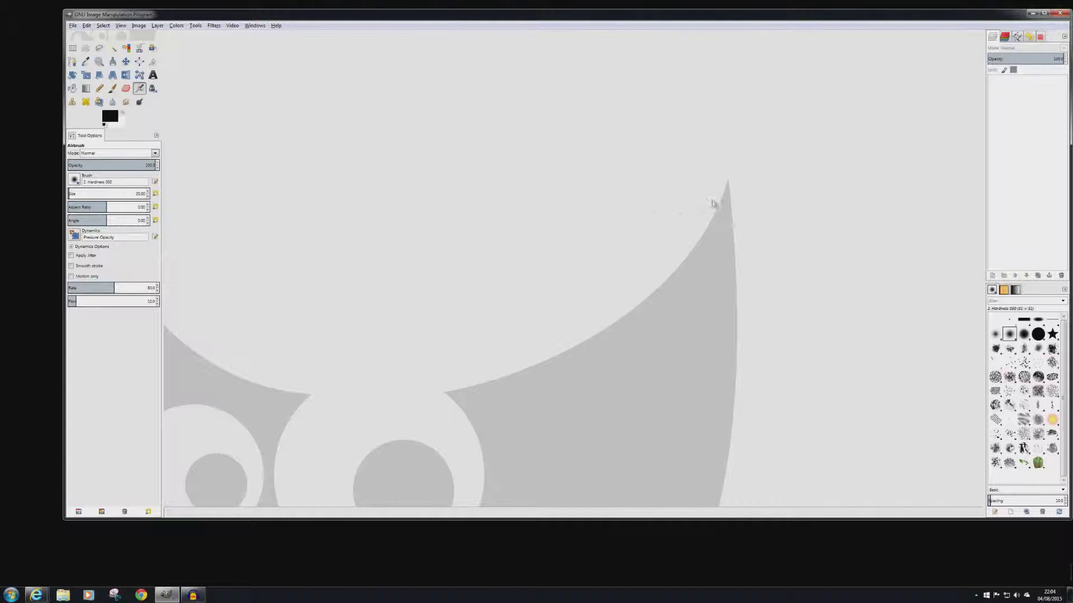
left_click_drag(430, 17, 425, 38)
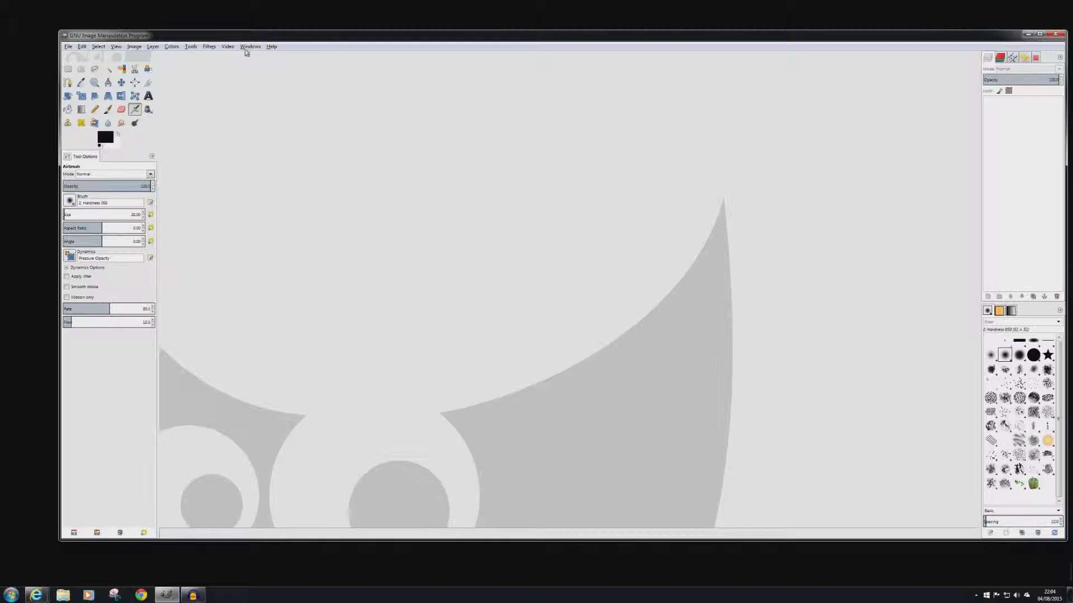
left_click(249, 48)
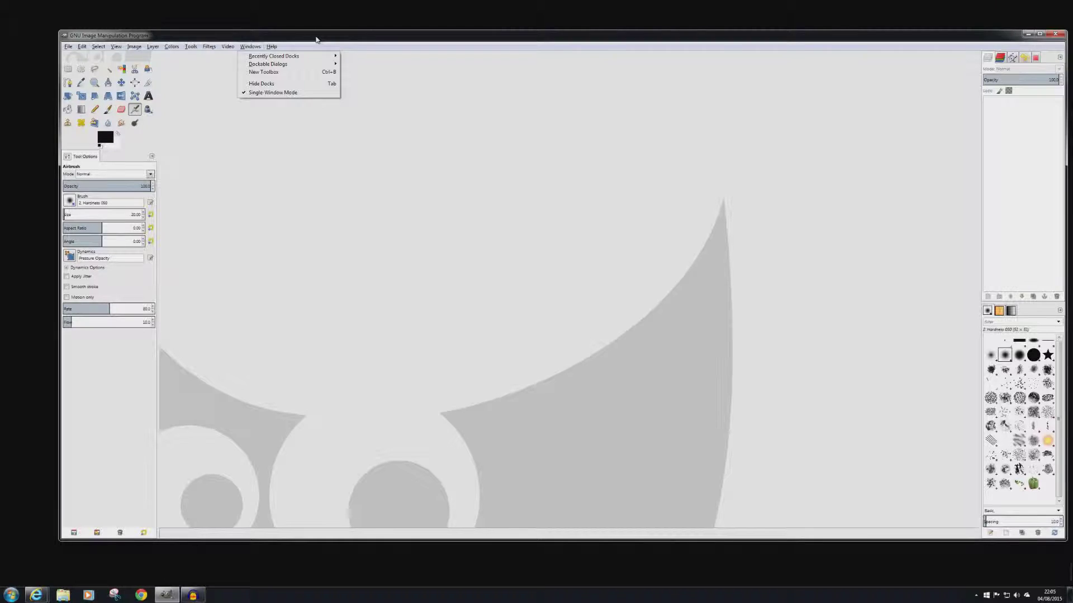
left_click(370, 63)
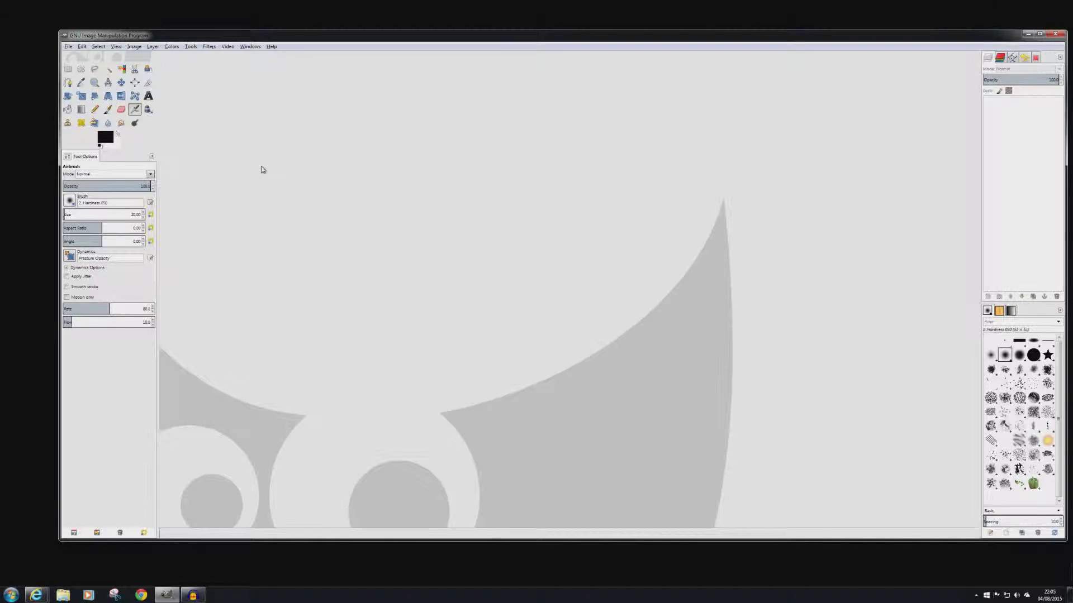
Step: Create a new 2560 x 1440 px image and toggle its Background layer's visibility off and back on
left_click(68, 47)
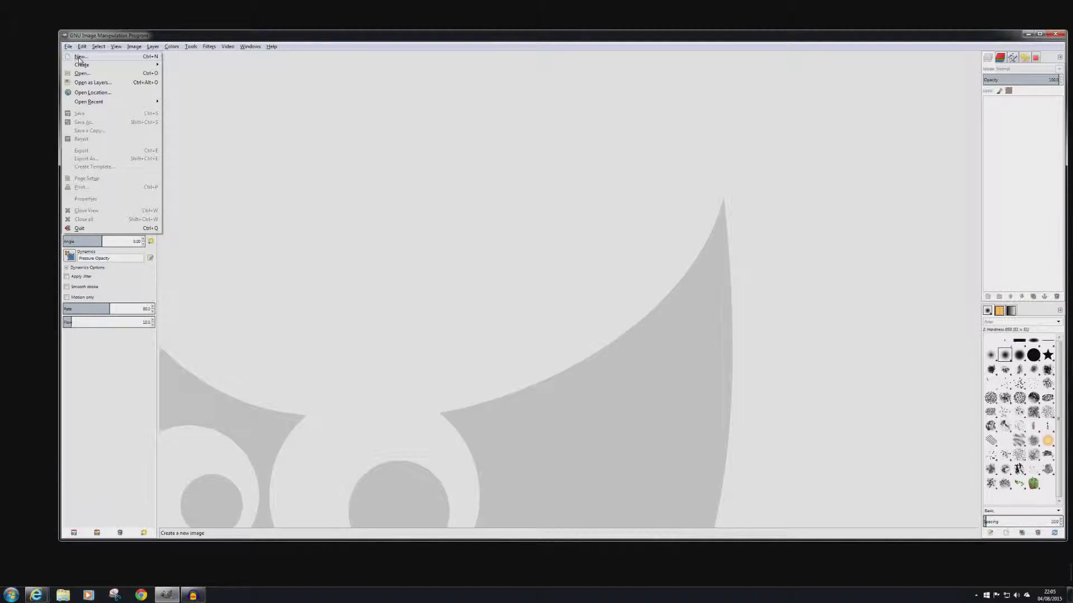
left_click(81, 57)
left_click_drag(120, 9, 310, 175)
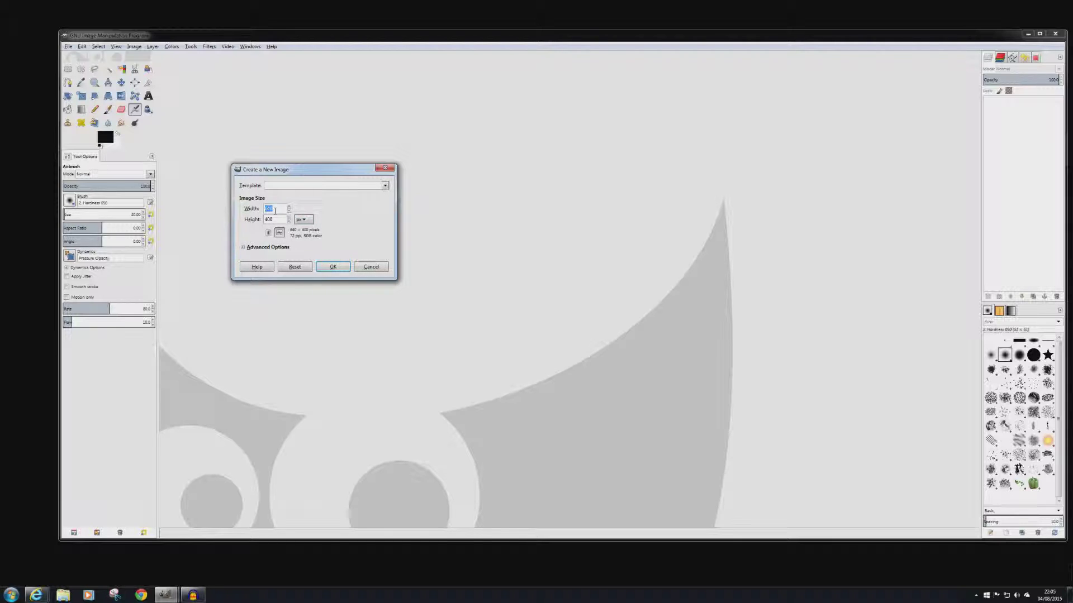
left_click(277, 208)
left_click(273, 220)
left_click(334, 267)
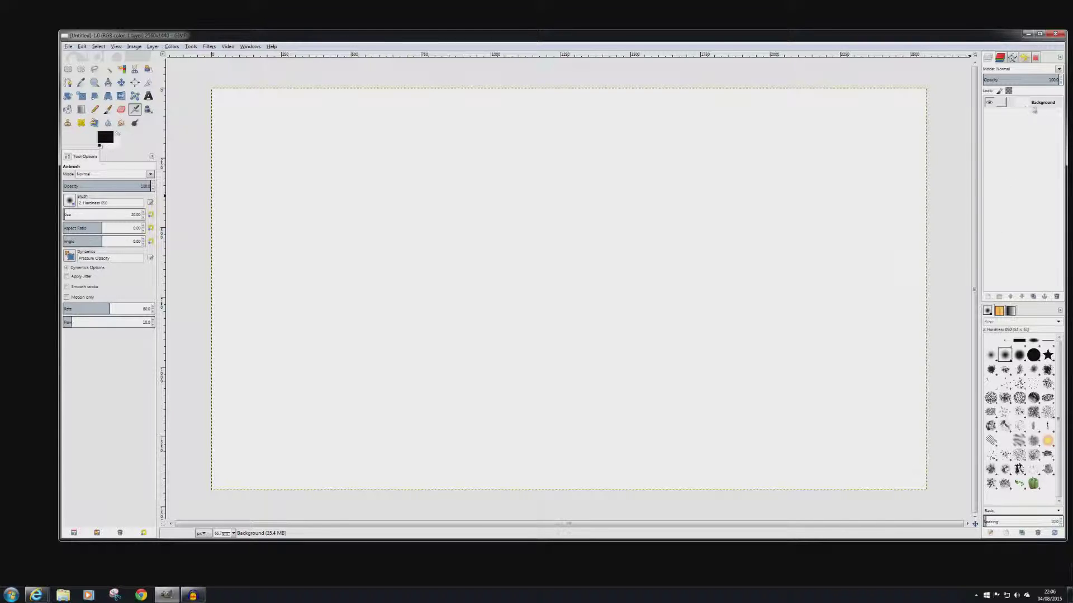
left_click(990, 104)
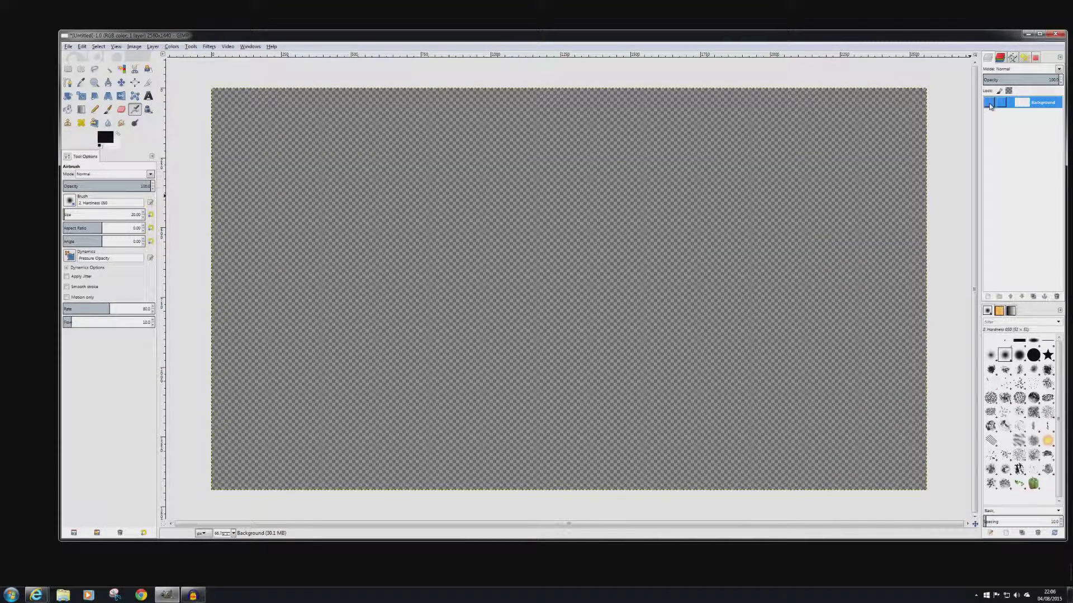
left_click(989, 103)
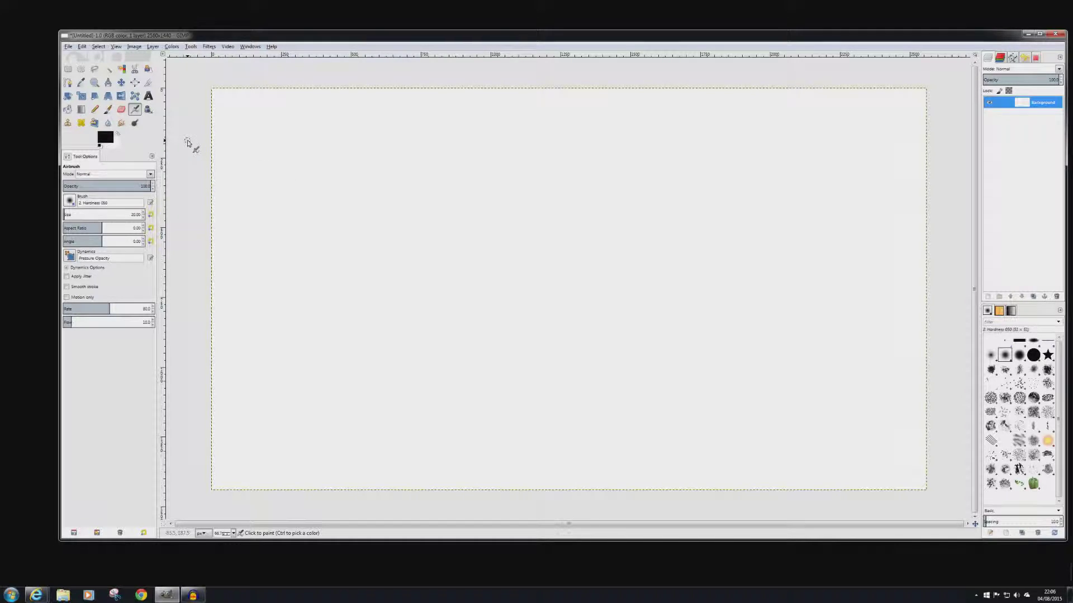
Step: Fill the Background layer with a linear Blue Green gradient running horizontally from the canvas's left edge to its right edge
left_click(81, 110)
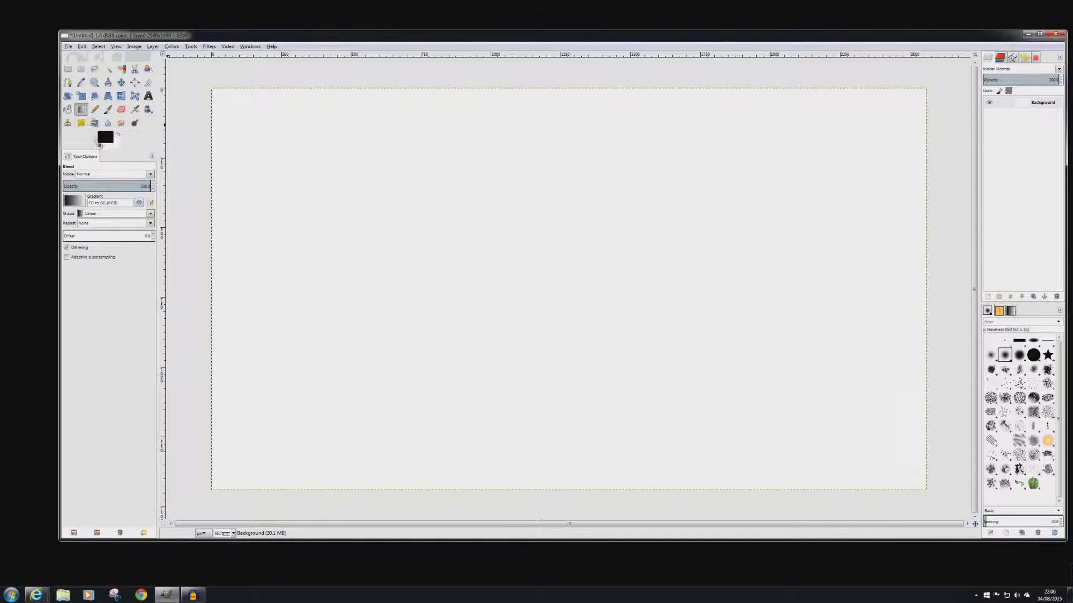
left_click(74, 201)
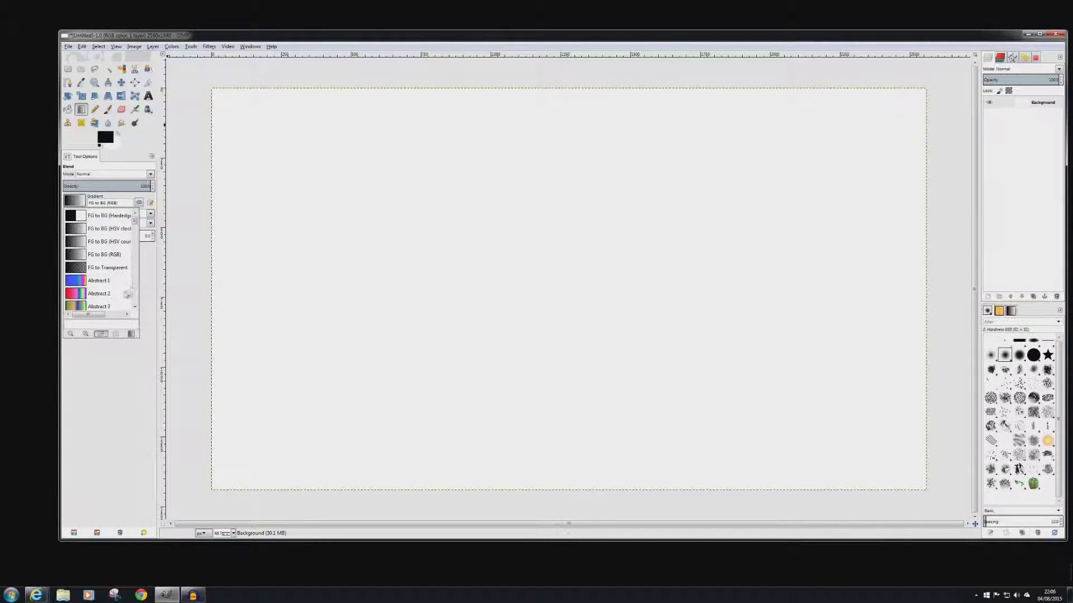
left_click_drag(134, 221, 136, 231)
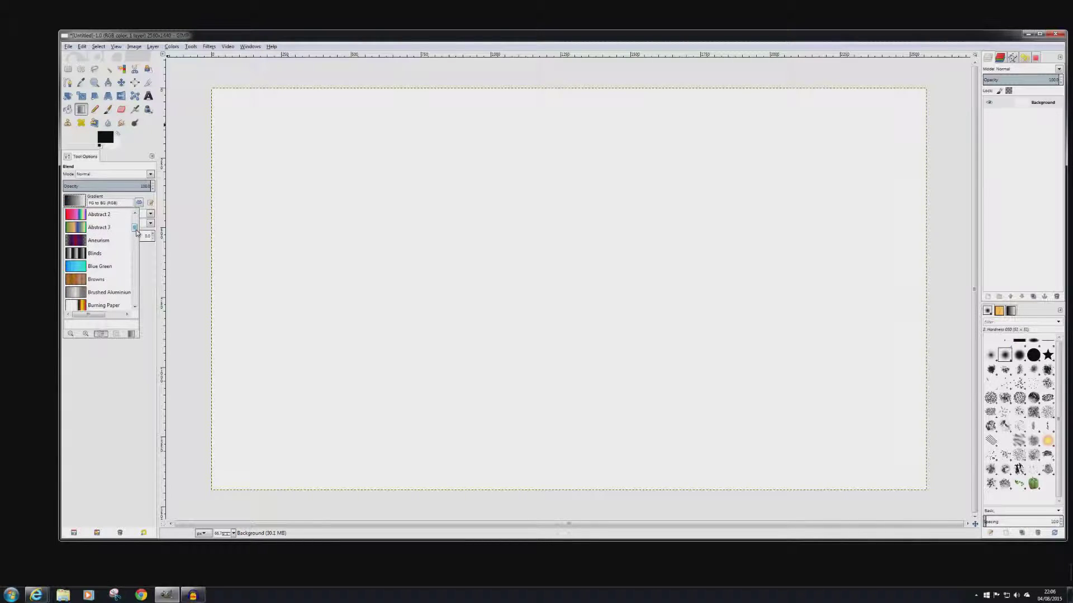
left_click(77, 266)
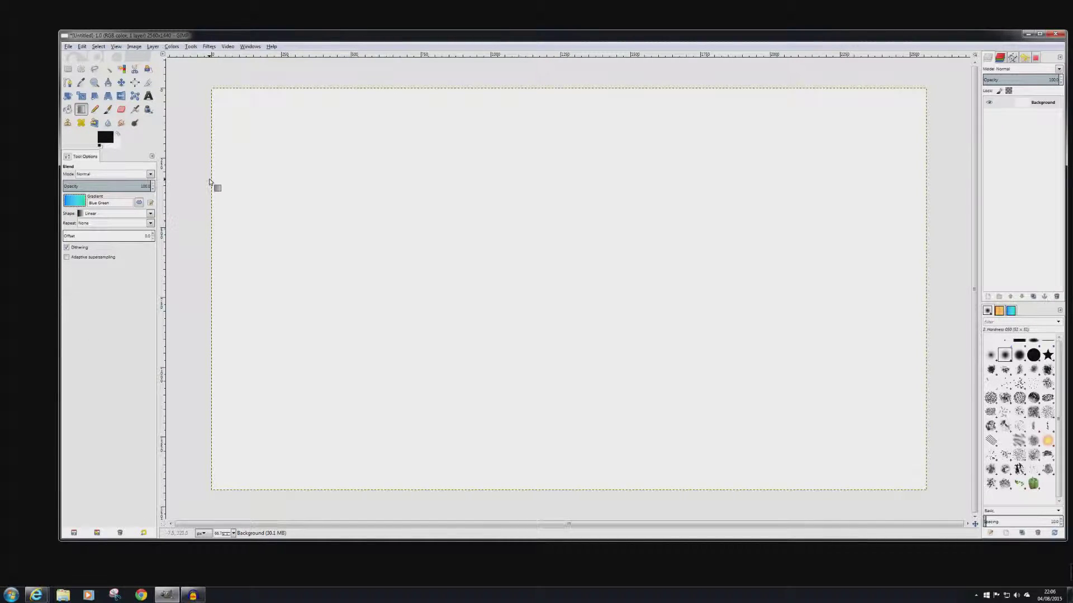
left_click_drag(207, 179, 930, 179)
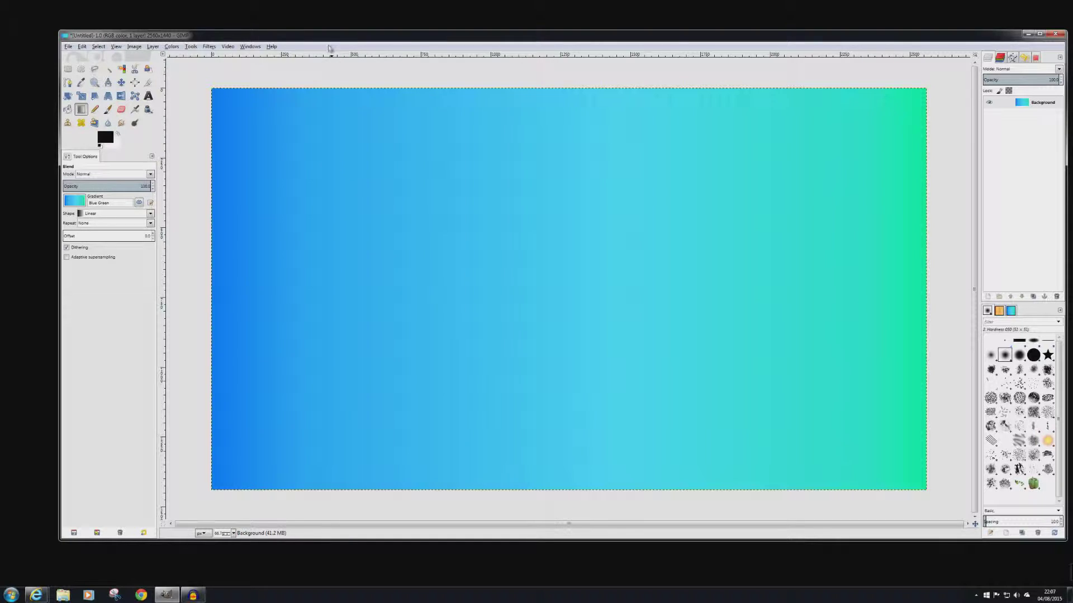
Step: Open Channel Art Template (Fireworks).png from the Desktop as a new layer above the background, and toggle its visibility off and on
left_click(68, 47)
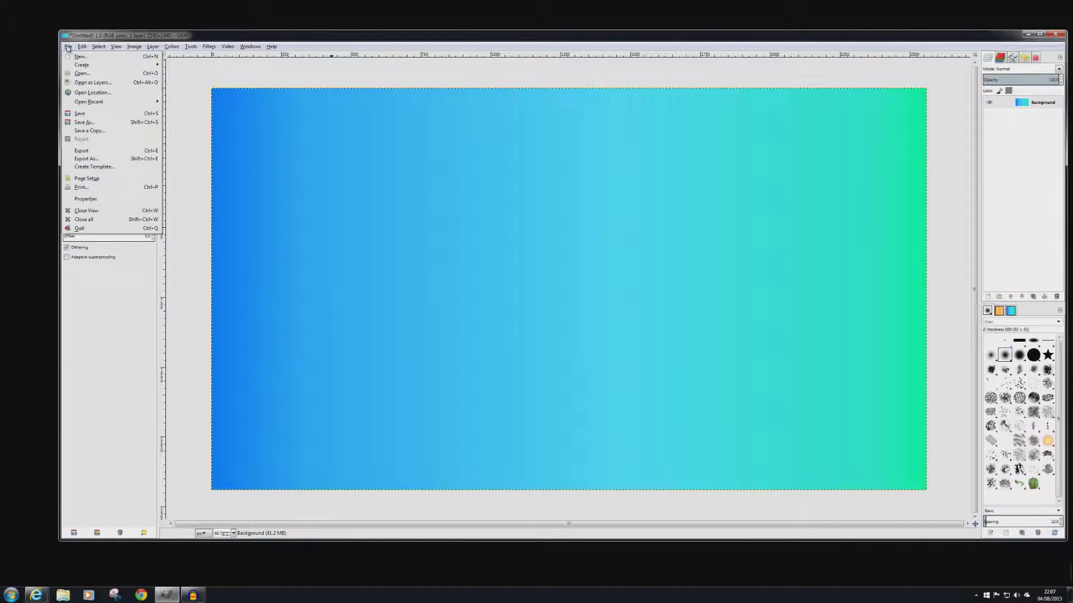
left_click(82, 73)
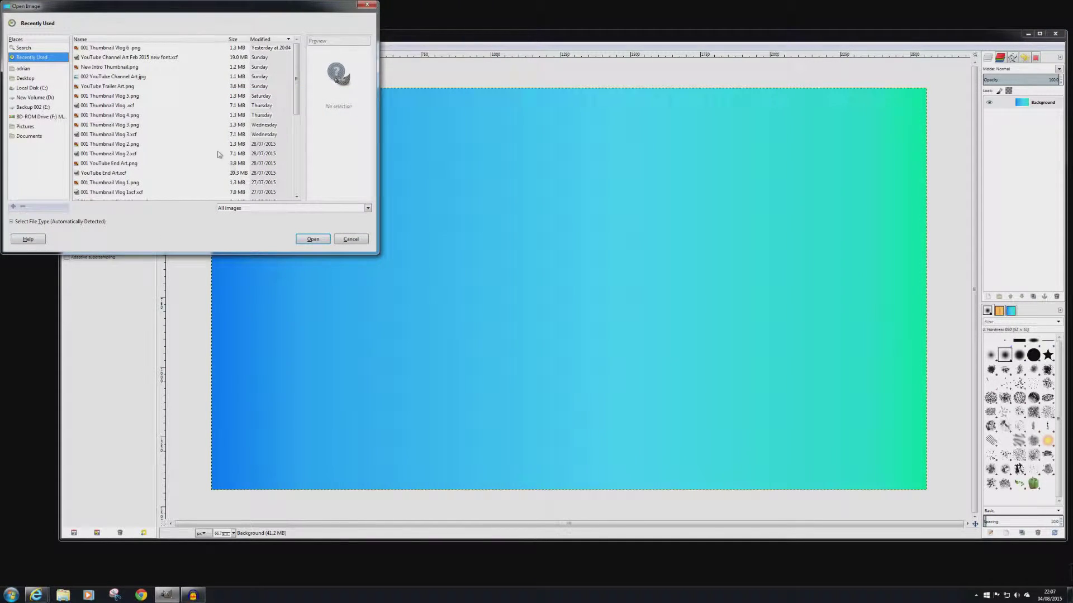
left_click(28, 79)
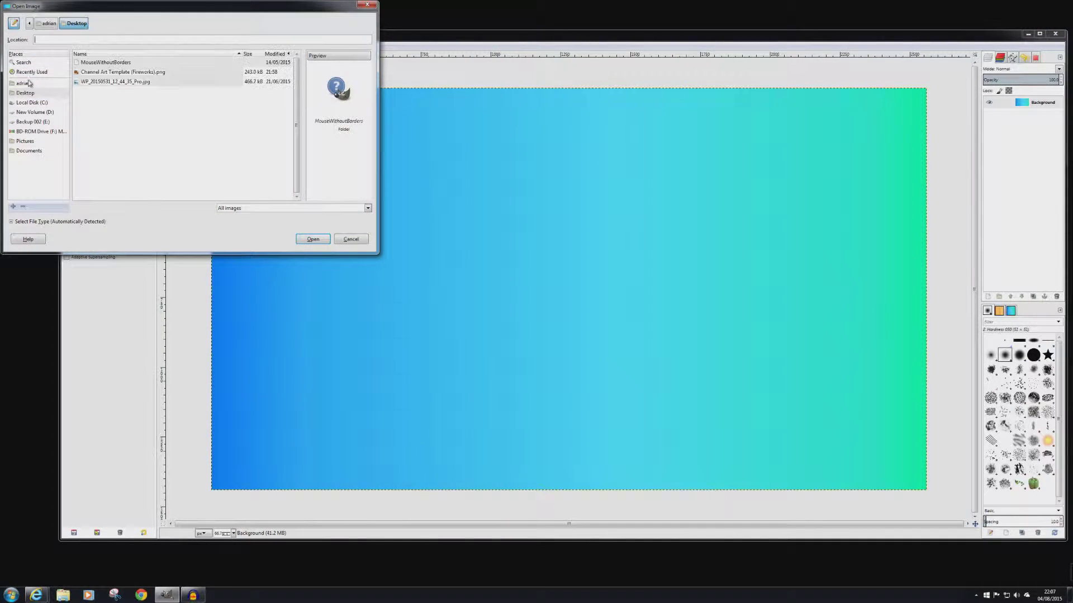
left_click(130, 73)
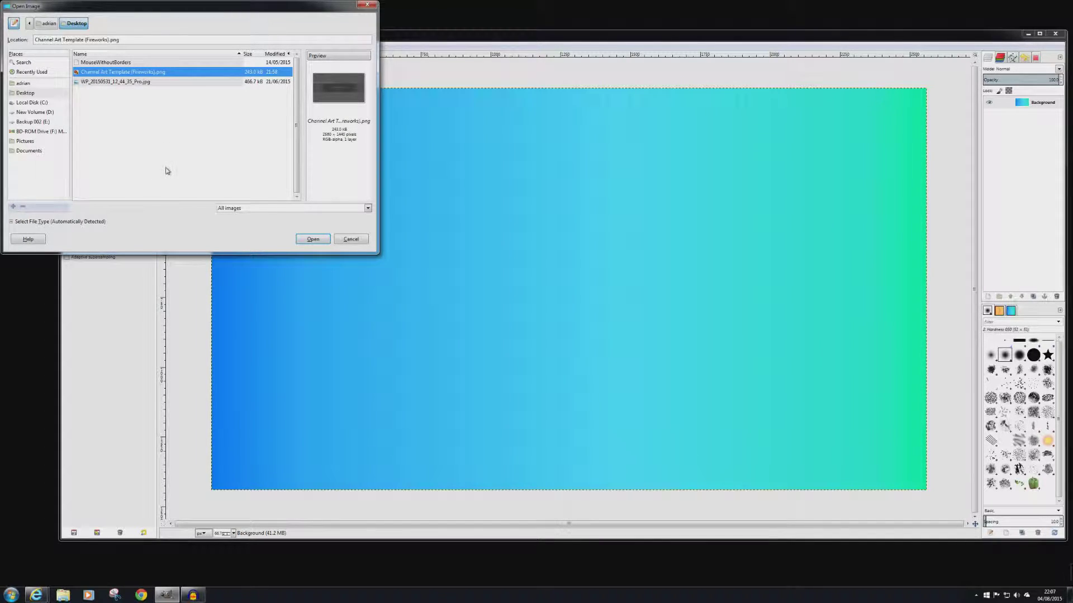
left_click(308, 239)
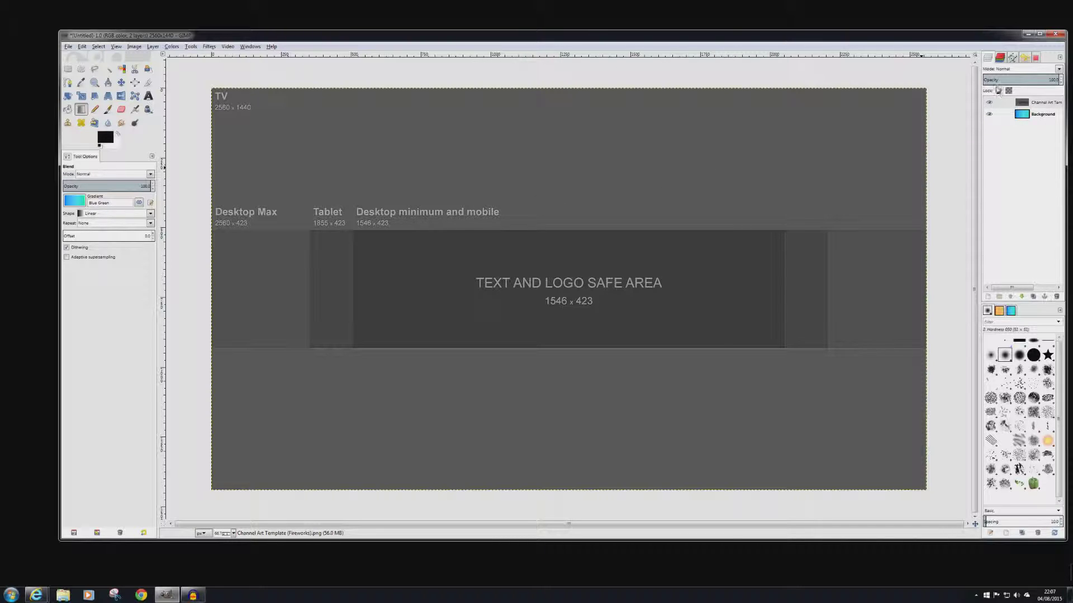
left_click(990, 104)
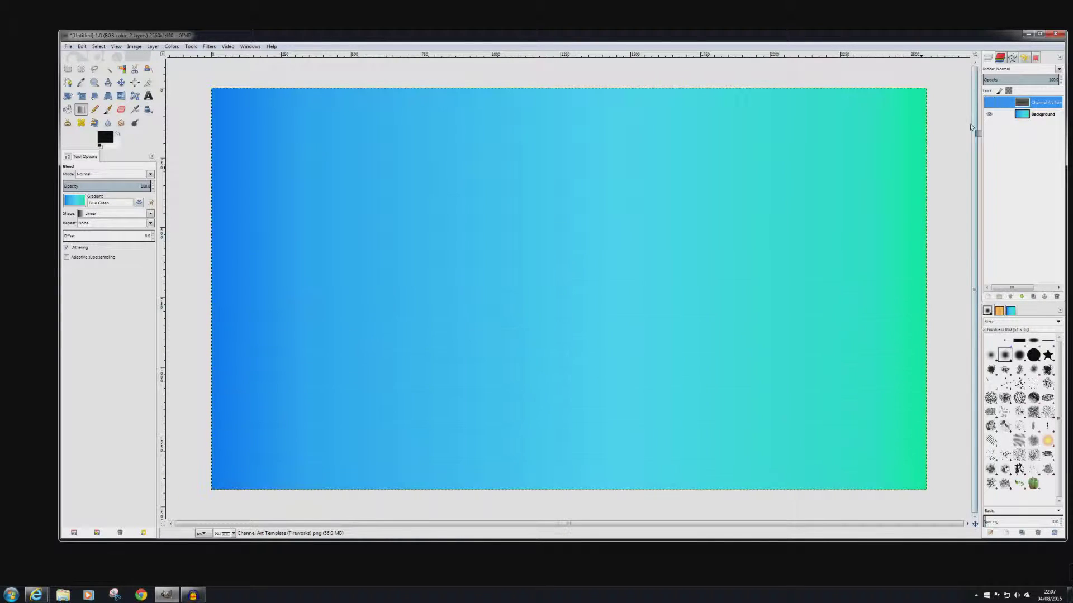
left_click(990, 103)
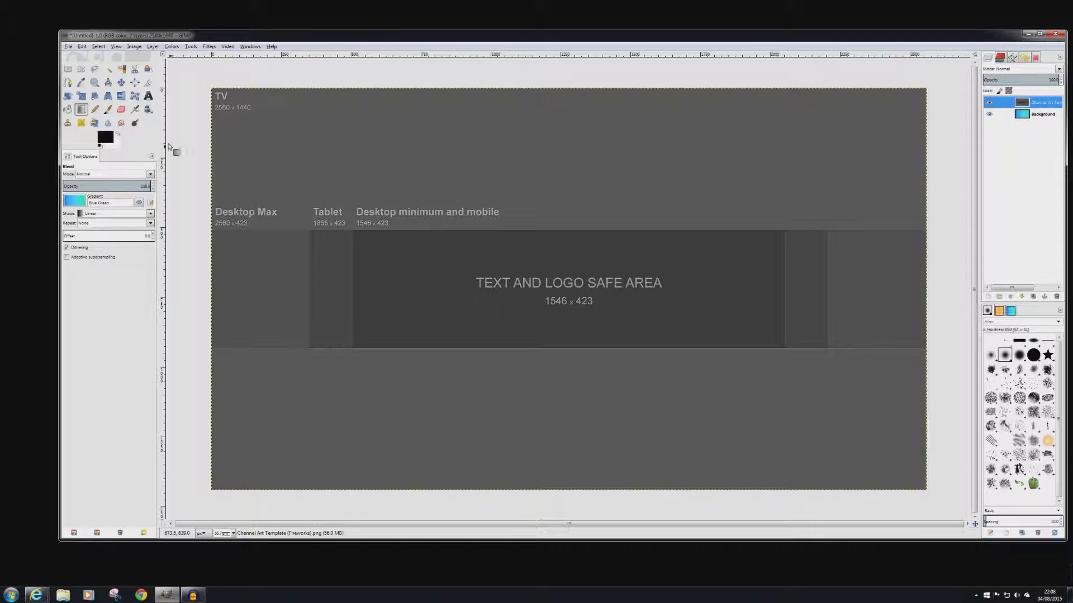
Step: Activate the Text tool, browse the installed fonts and choose Courier as the text font
left_click(148, 97)
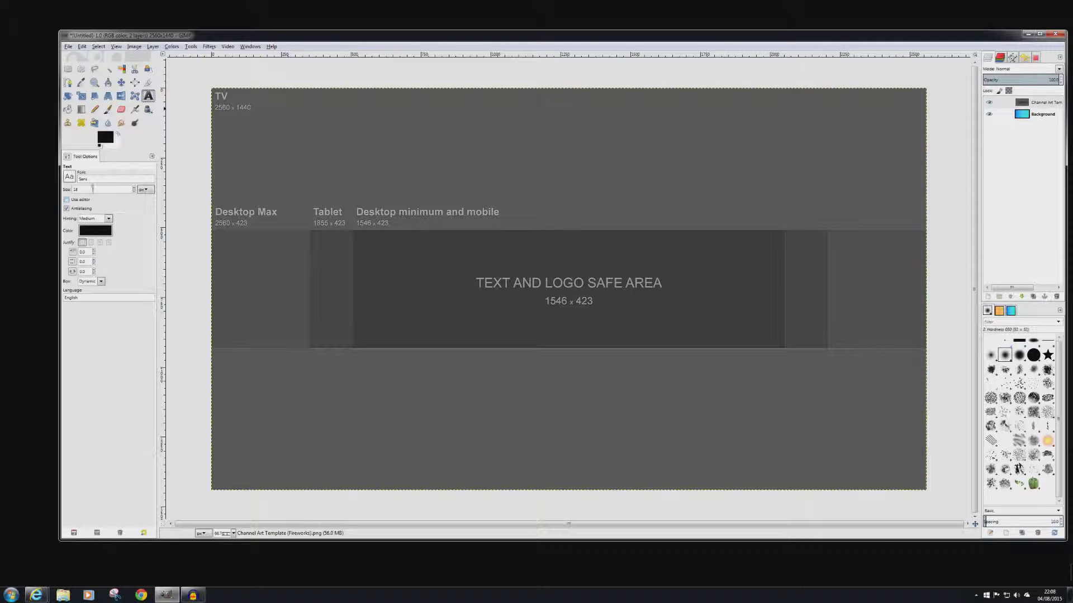
left_click(69, 176)
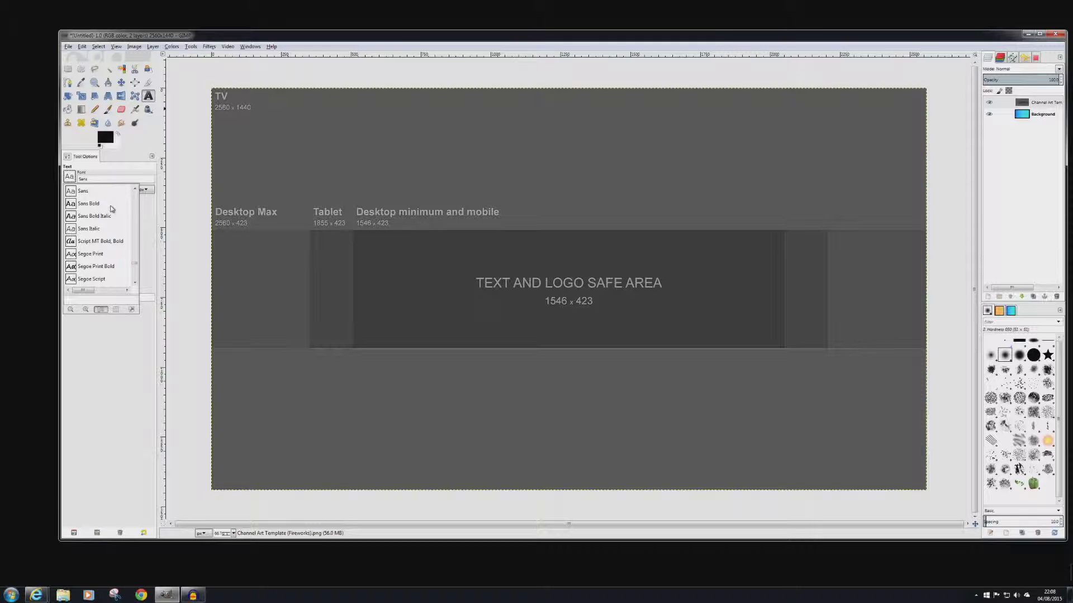
left_click_drag(134, 266, 139, 226)
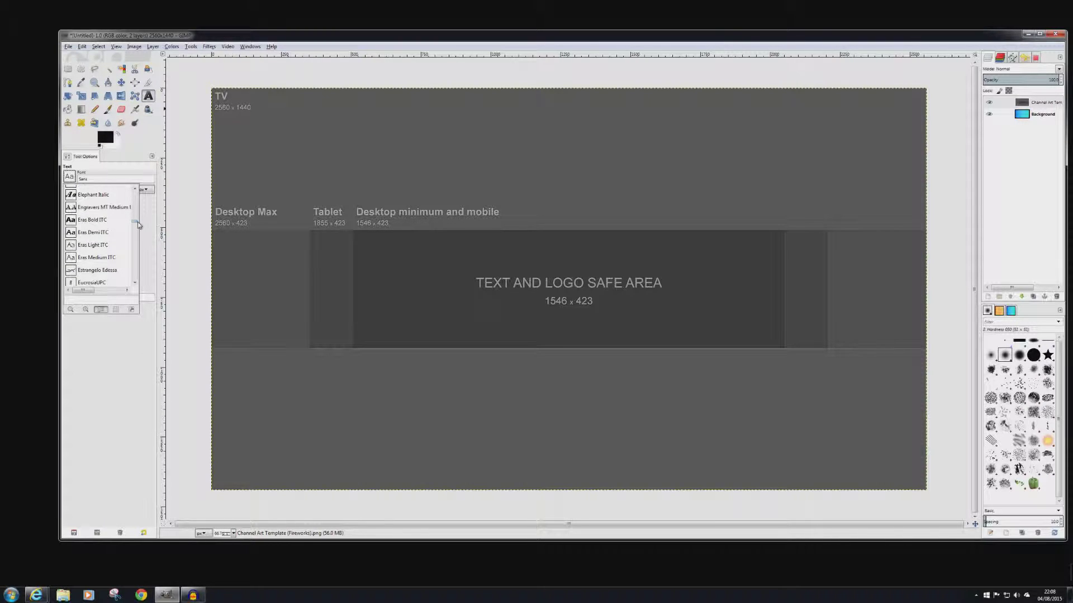
left_click_drag(139, 225, 85, 216)
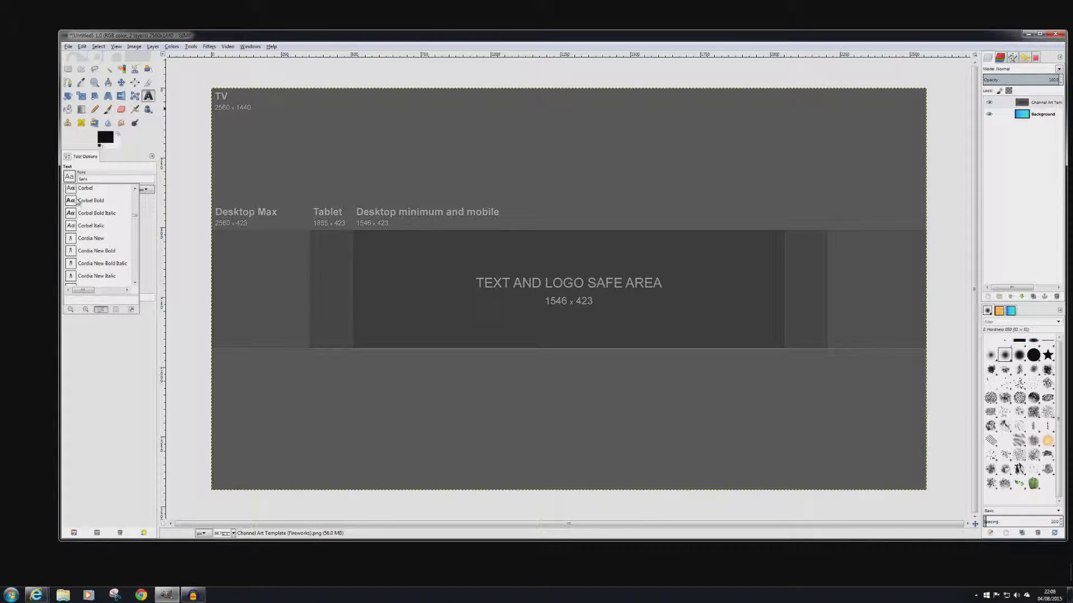
left_click(134, 189)
left_click(134, 189)
left_click(135, 189)
left_click(135, 189)
left_click(135, 189)
left_click(135, 189)
left_click(134, 189)
left_click(135, 189)
left_click(135, 282)
left_click(134, 283)
left_click(134, 282)
left_click(135, 283)
left_click(135, 283)
left_click(135, 283)
left_click(135, 283)
left_click(135, 283)
left_click(134, 283)
left_click(135, 283)
left_click(72, 260)
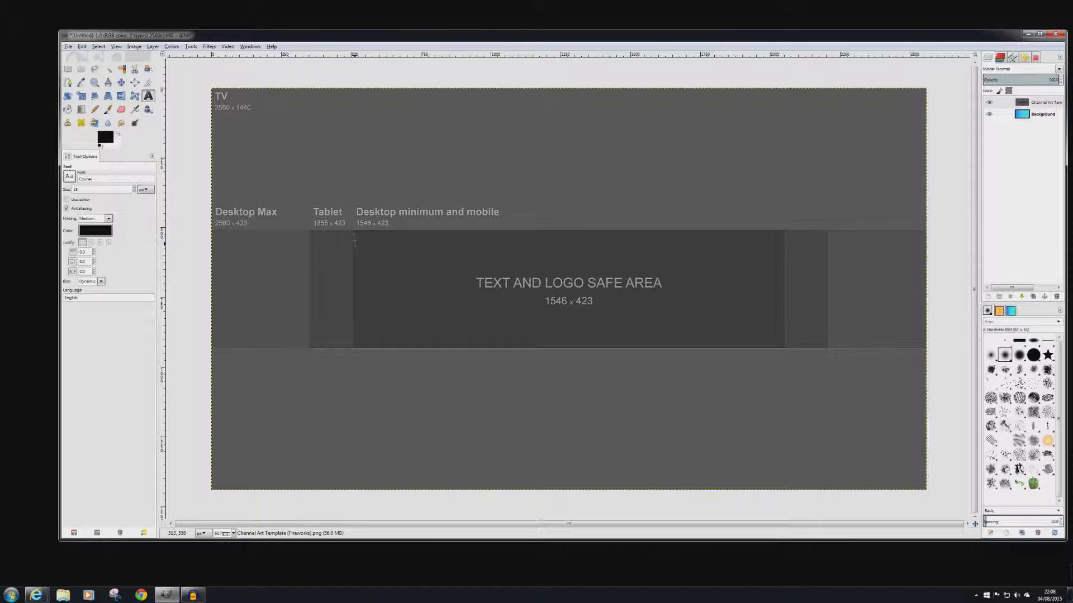
Step: Draw a text box of about 1547 x 398 px over the template's text and logo safe area, and set its text colour to white (ffffff)
left_click_drag(354, 234, 787, 347)
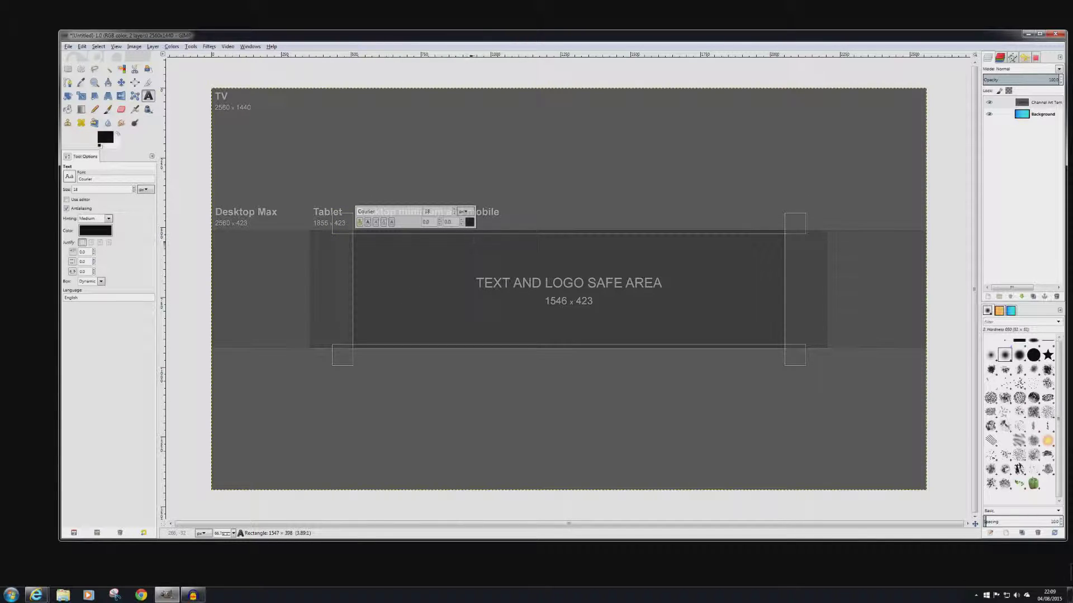
left_click(470, 222)
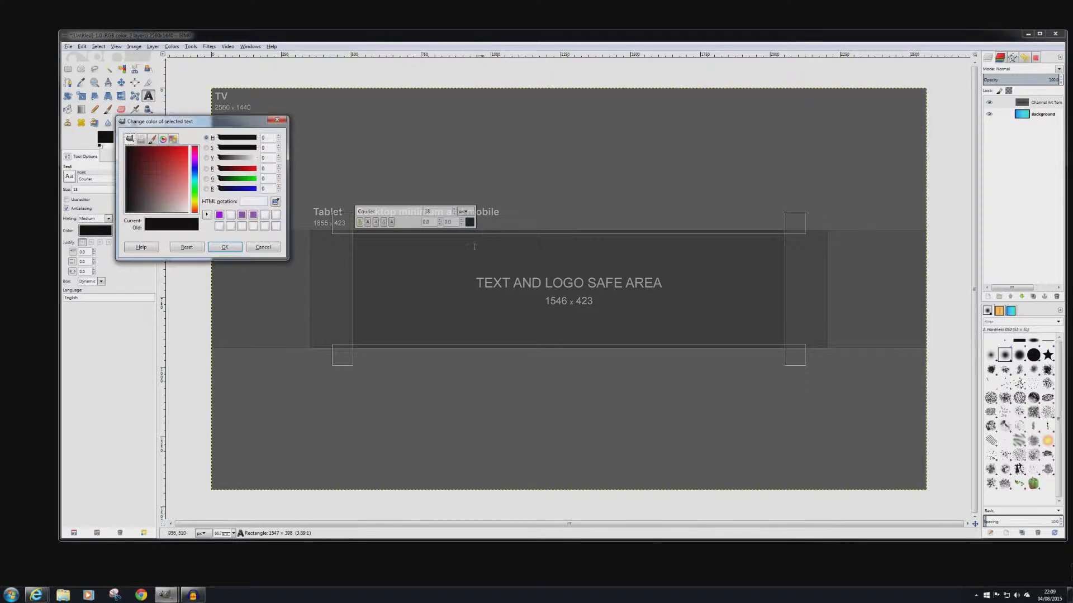
left_click(230, 226)
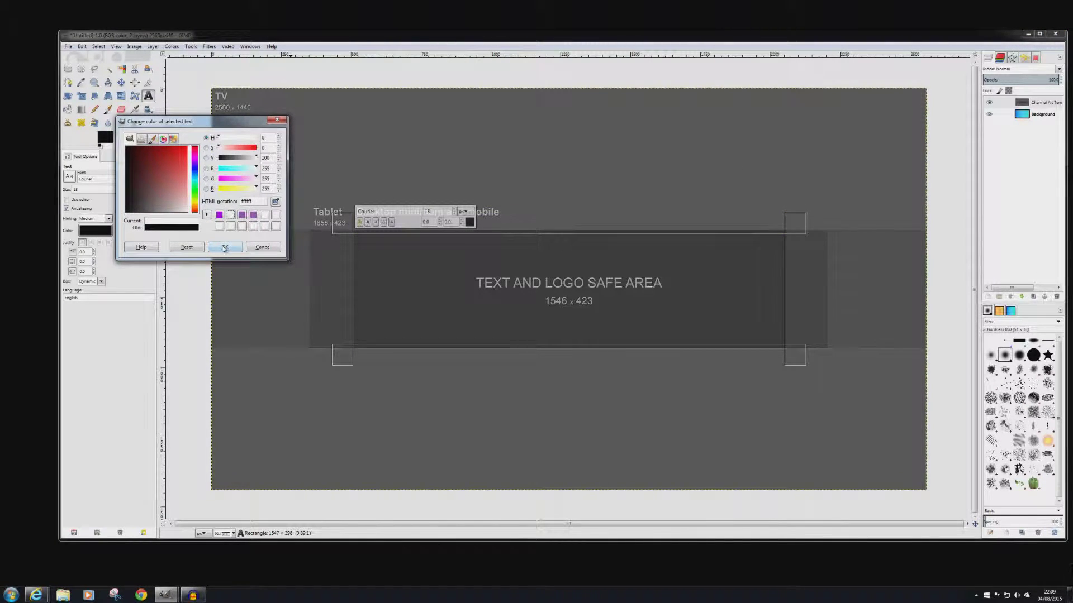
left_click(224, 247)
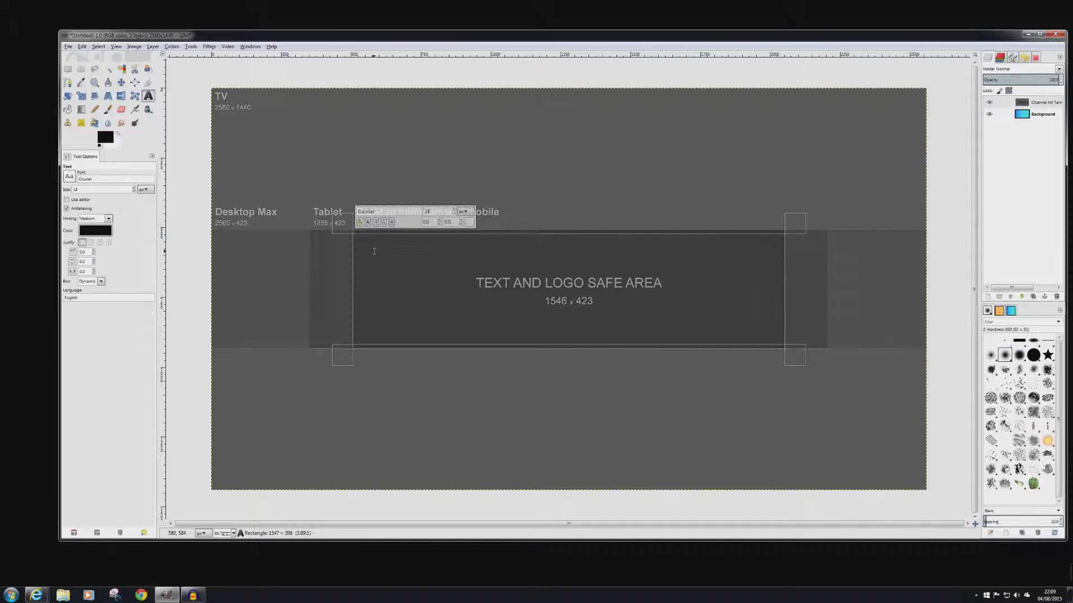
Step: Start the text with a capital "U" and set its font size to 150 px
type("u")
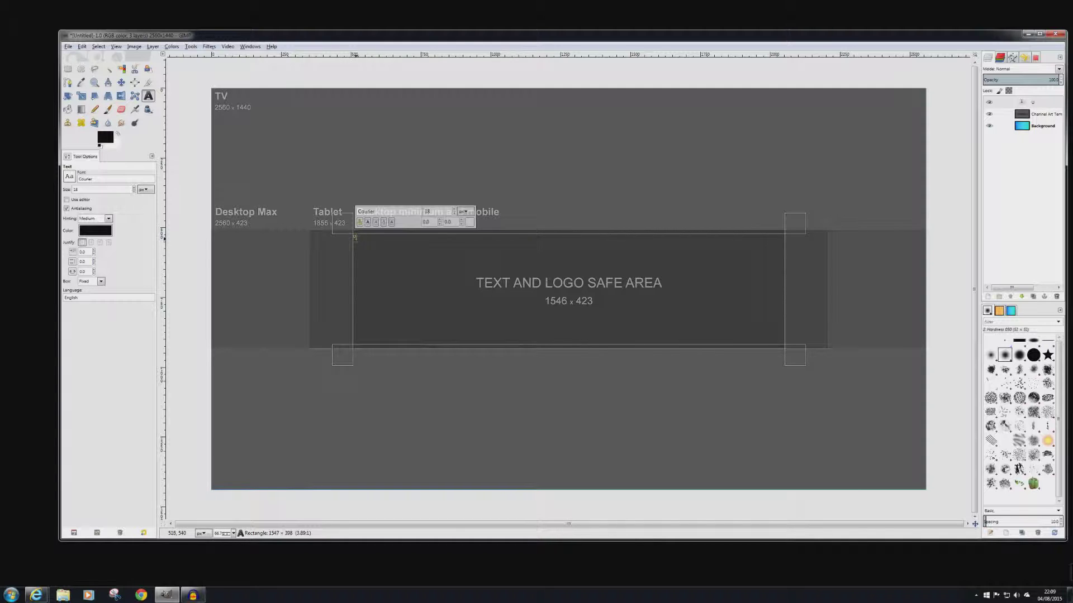
left_click(439, 211)
key("Return")
type("U")
double_click(443, 211)
type("1")
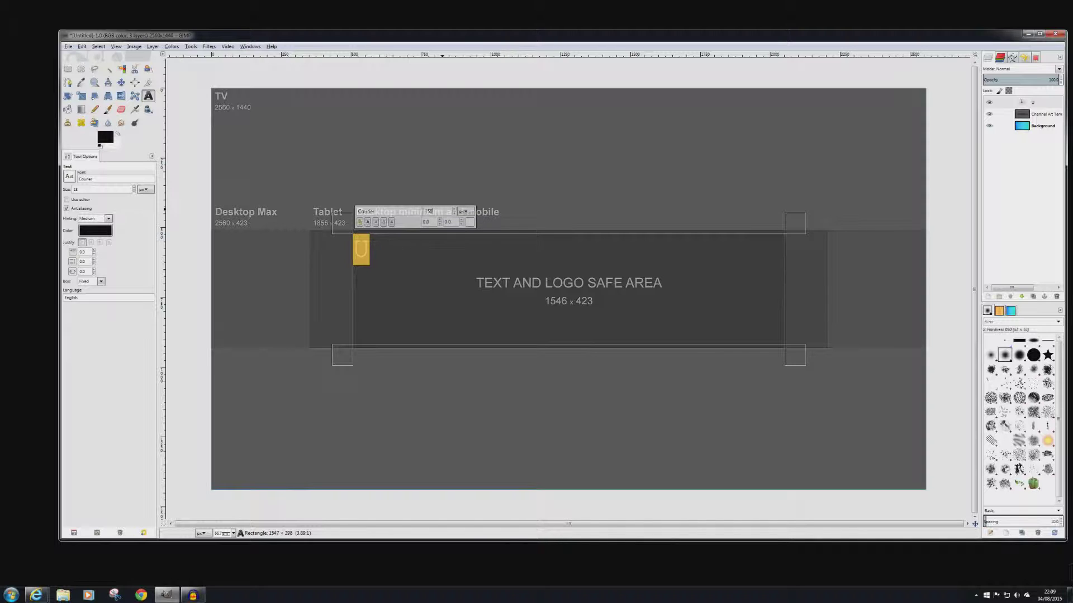
type("50")
left_click(430, 221)
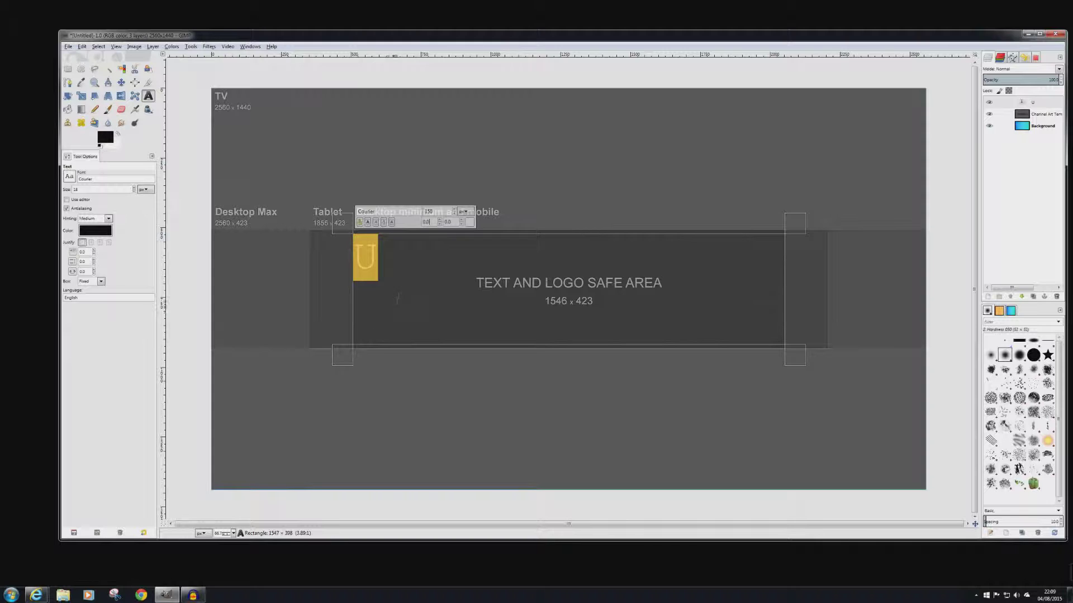
left_click(380, 254)
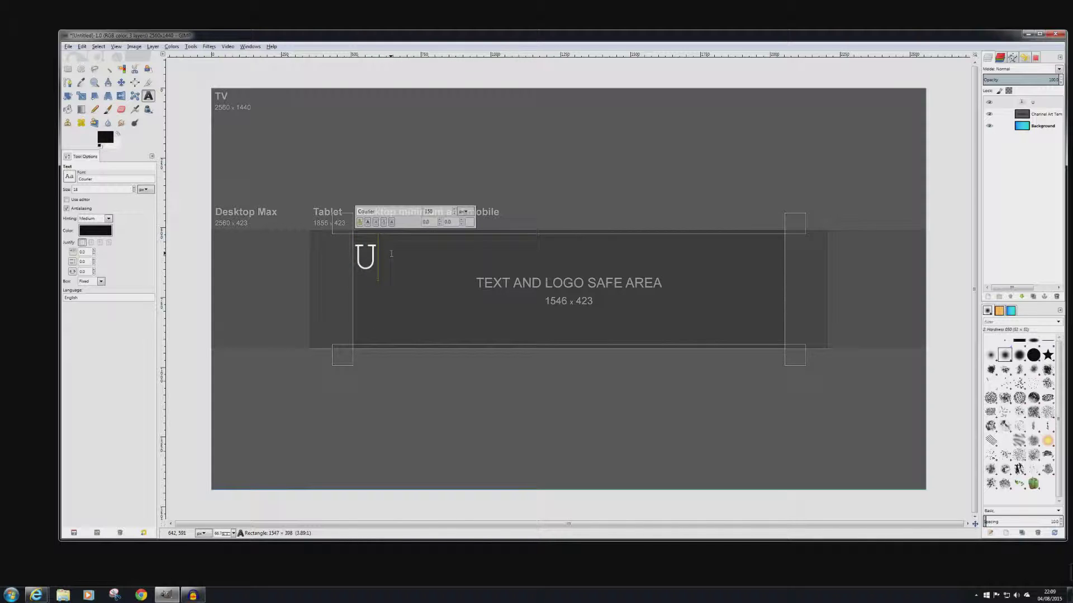
Step: Complete the text after the "U" as the channel name in mixed case, followed by the word "Plays"
type("nshAPED")
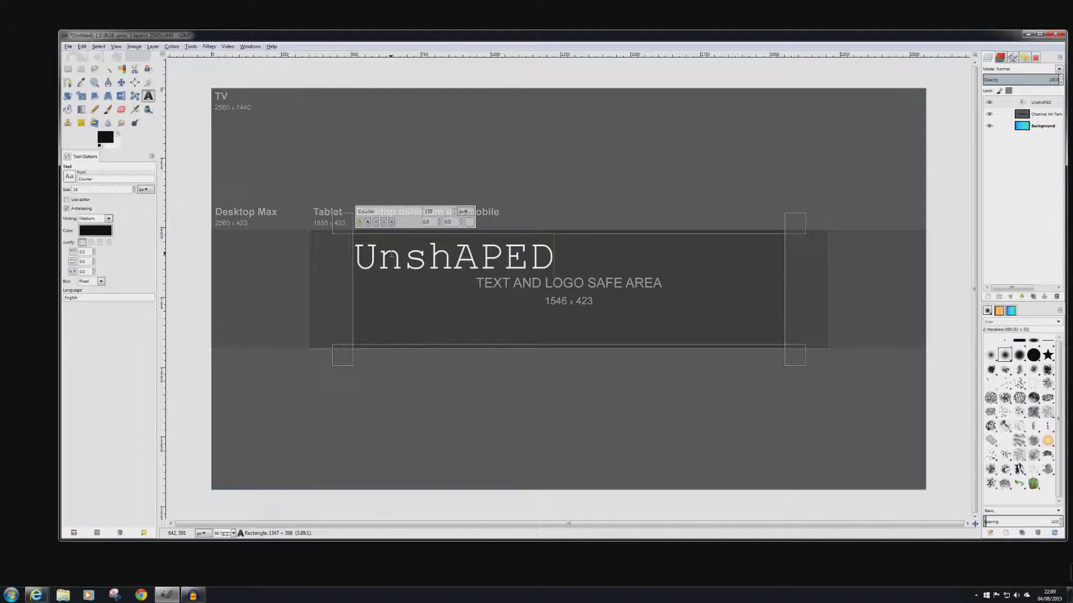
key("BackSpace")
key("BackSpace")
key("BackSpace")
key("BackSpace")
key("BackSpace")
type("hapedAdrian Plays")
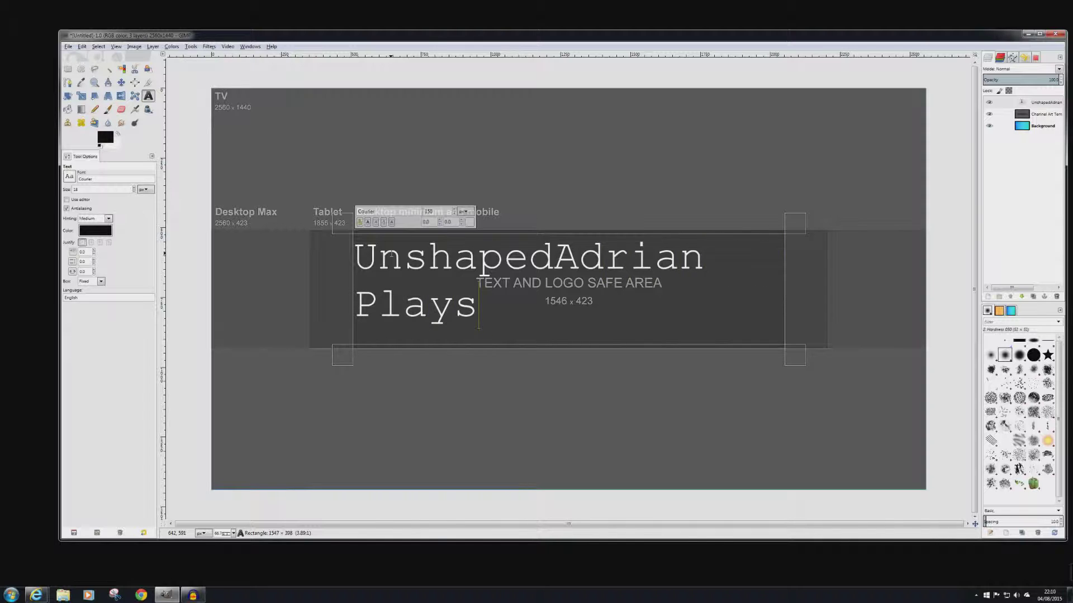